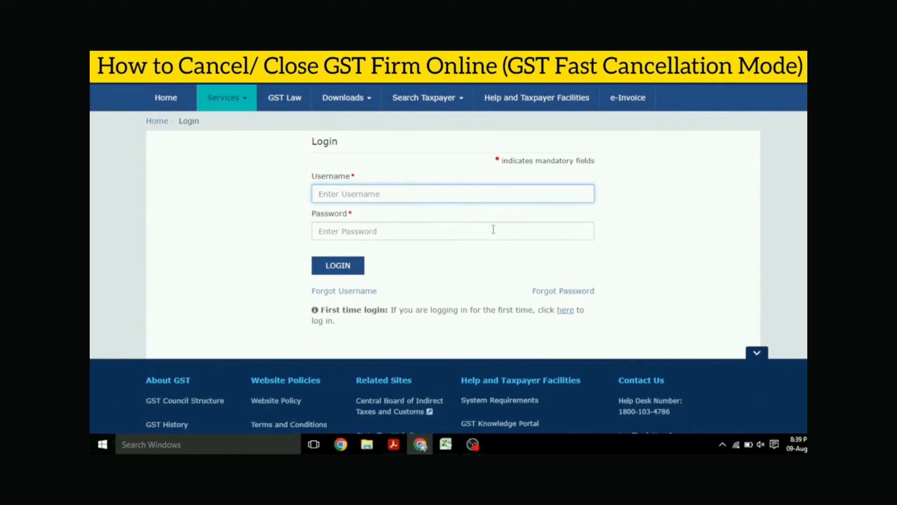
click(472, 444)
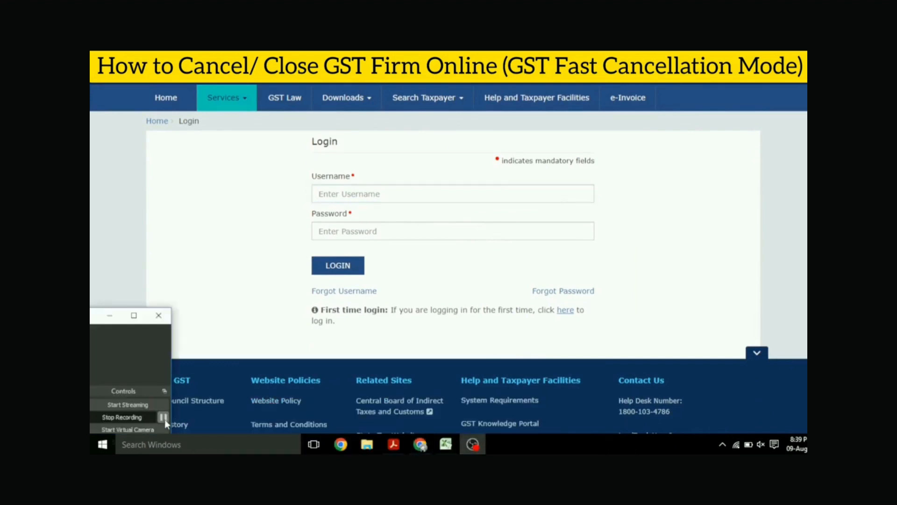
click(163, 417)
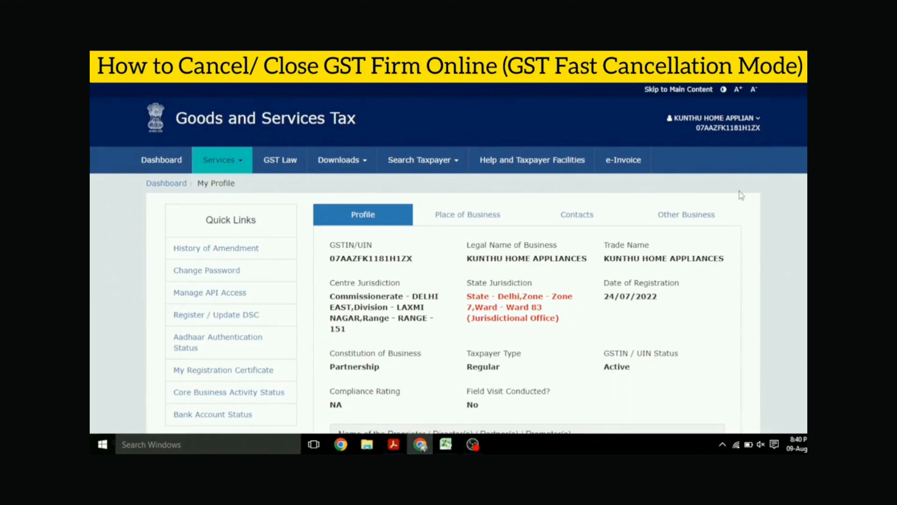
- View the taxpayer's My Profile page, and return to the dashboard
click(757, 124)
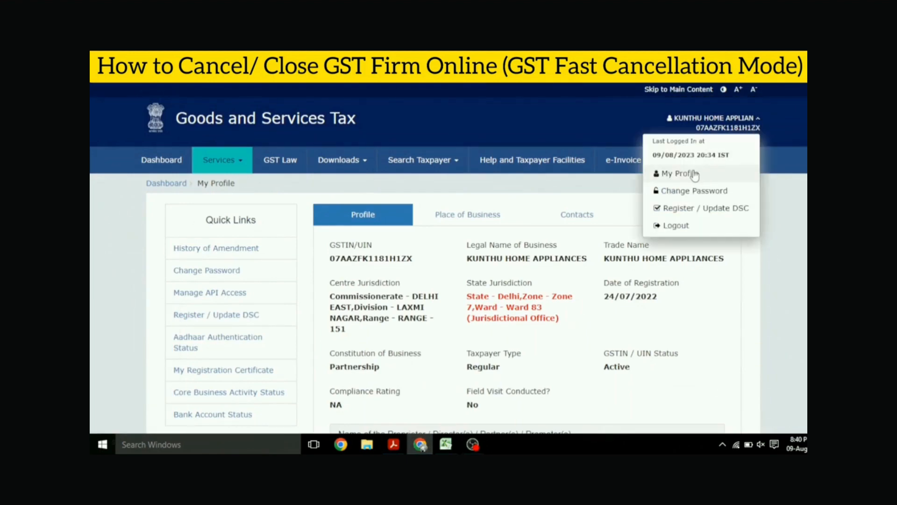
click(694, 174)
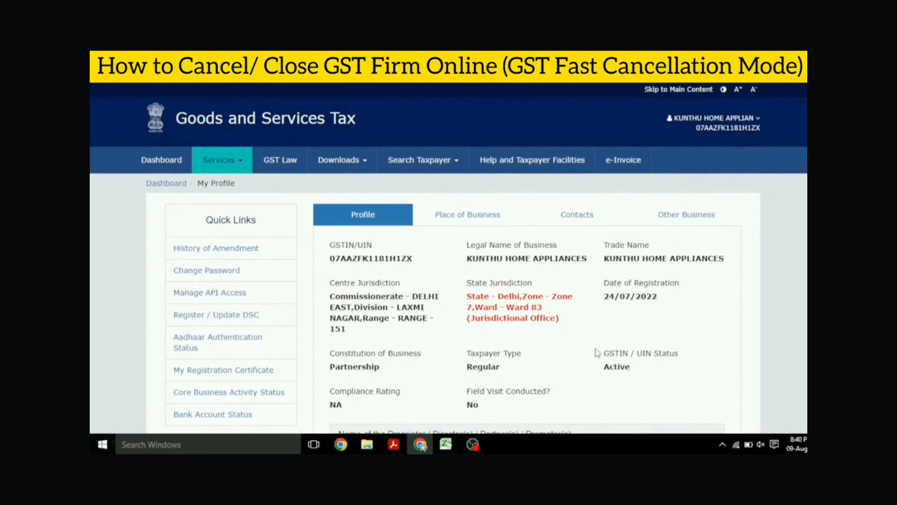
click(229, 160)
mouse_move(168, 191)
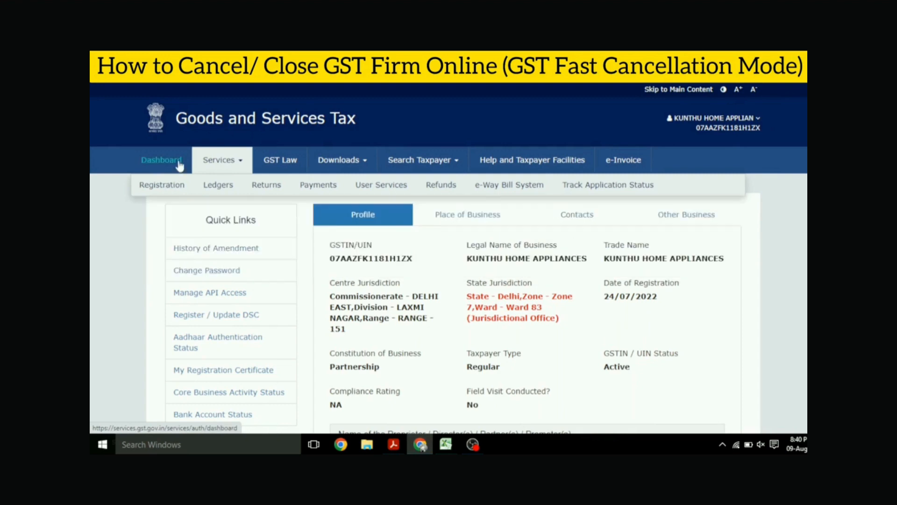
click(180, 166)
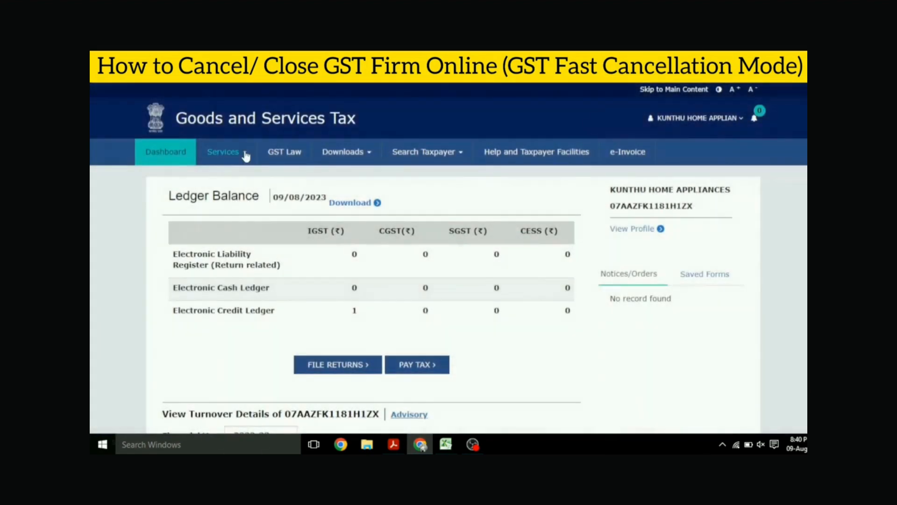
- Check the firm's notices under View Notices and Orders and under View Additional Notices/Orders
click(246, 155)
mouse_move(401, 175)
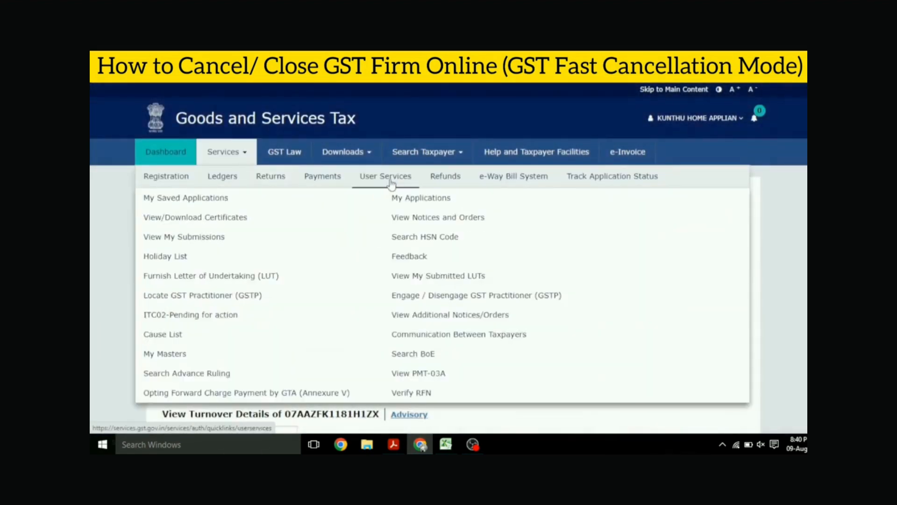
click(435, 218)
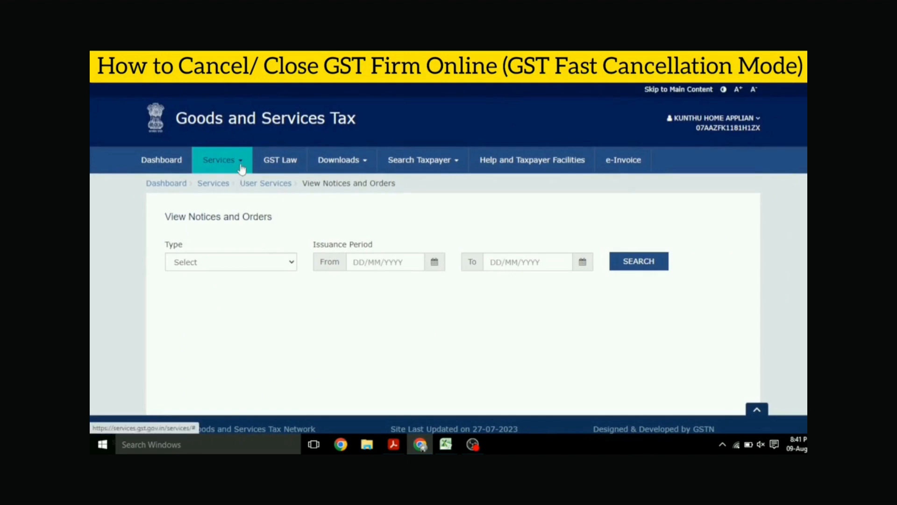
click(237, 164)
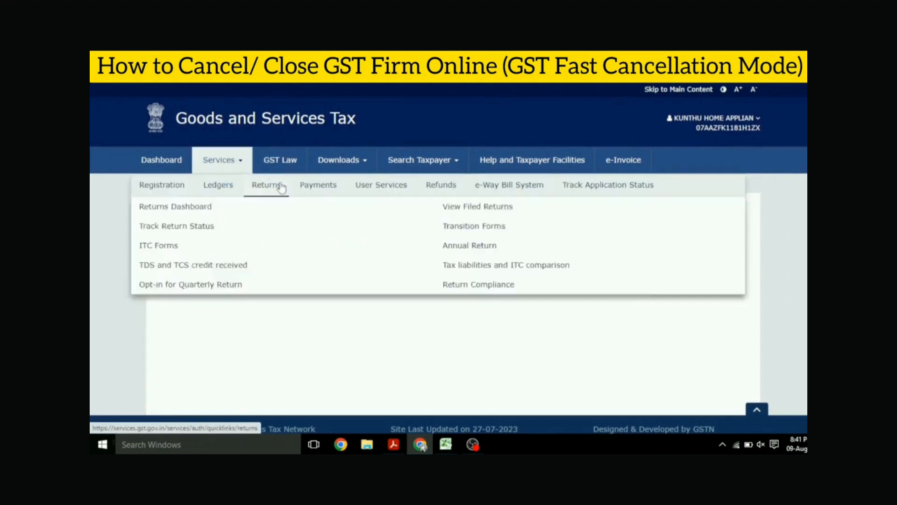
mouse_move(377, 192)
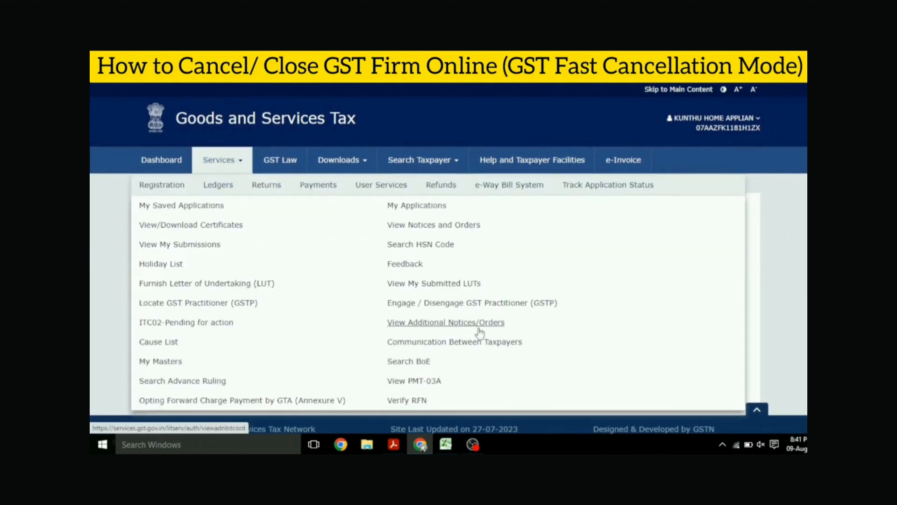
click(481, 325)
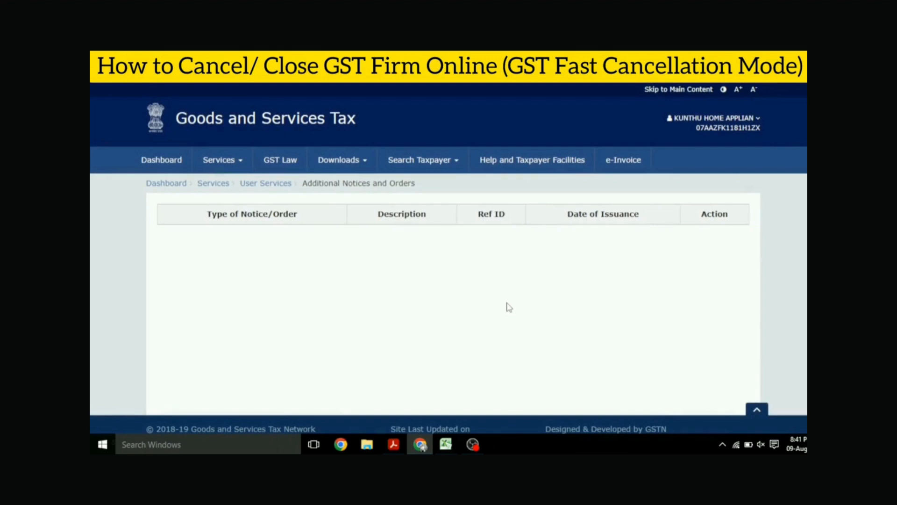
- Open the Application for Cancellation of Registration from the registration services
click(241, 163)
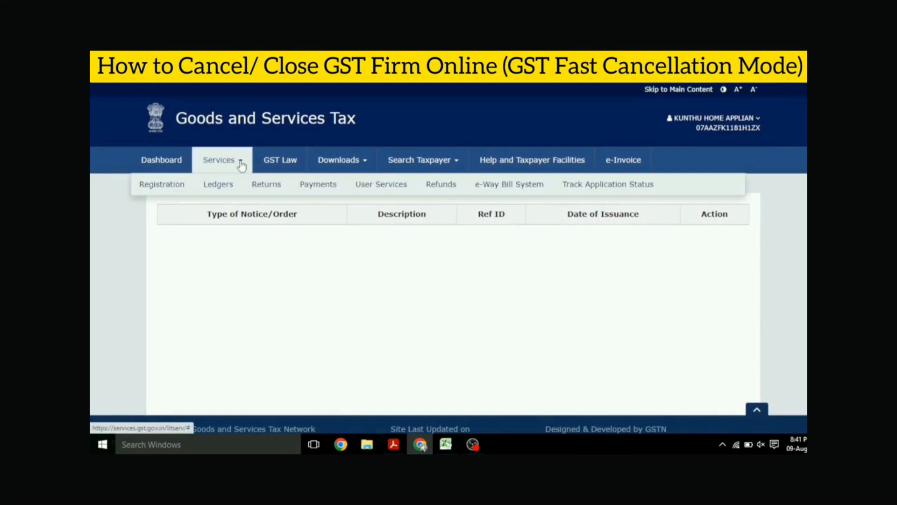
mouse_move(143, 196)
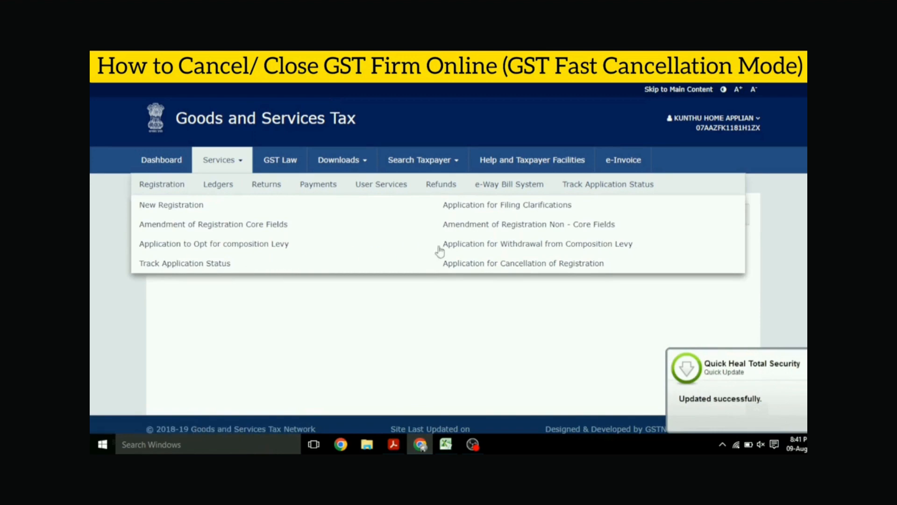
click(501, 263)
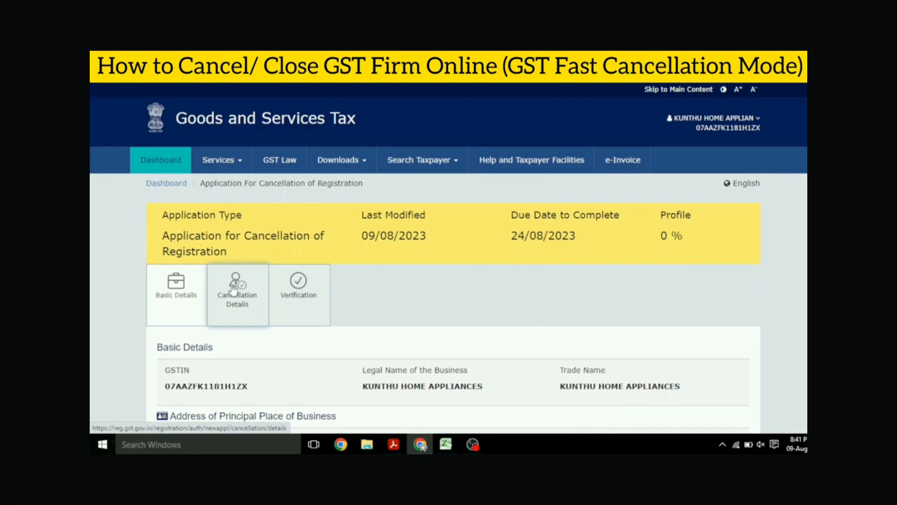
mouse_move(227, 162)
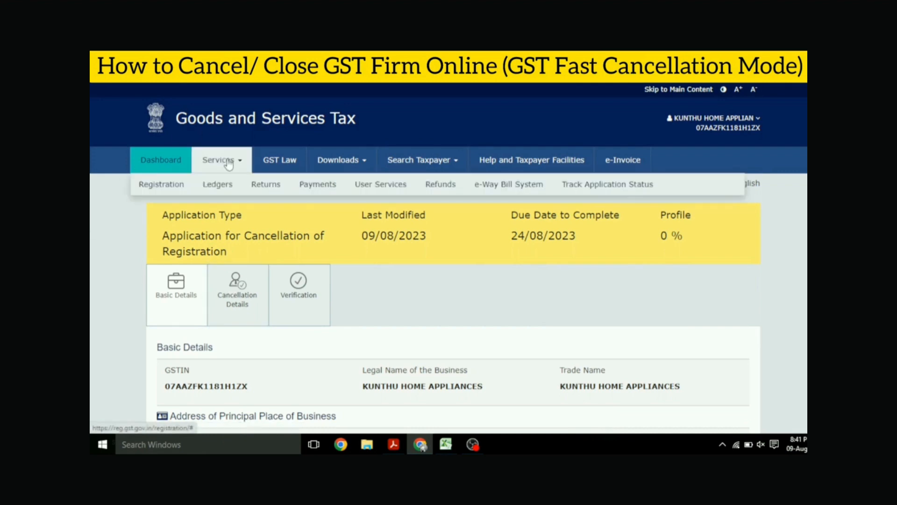
mouse_move(178, 186)
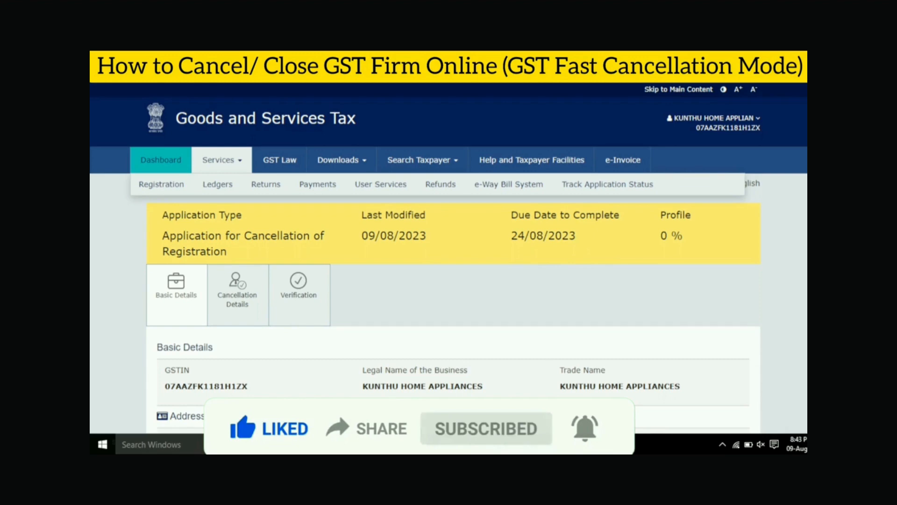
click(423, 444)
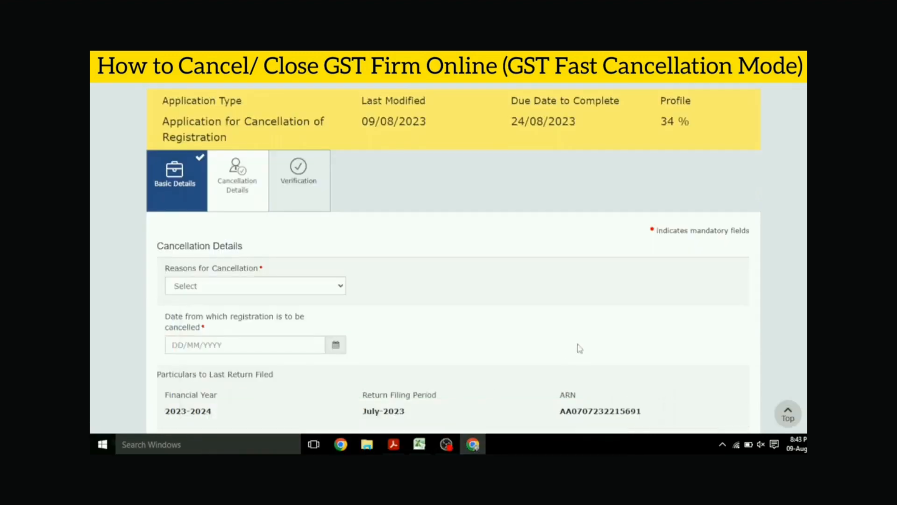
- Try Others as the reason for cancellation and go to its specification field
scroll(254, 225, down, 1)
click(233, 237)
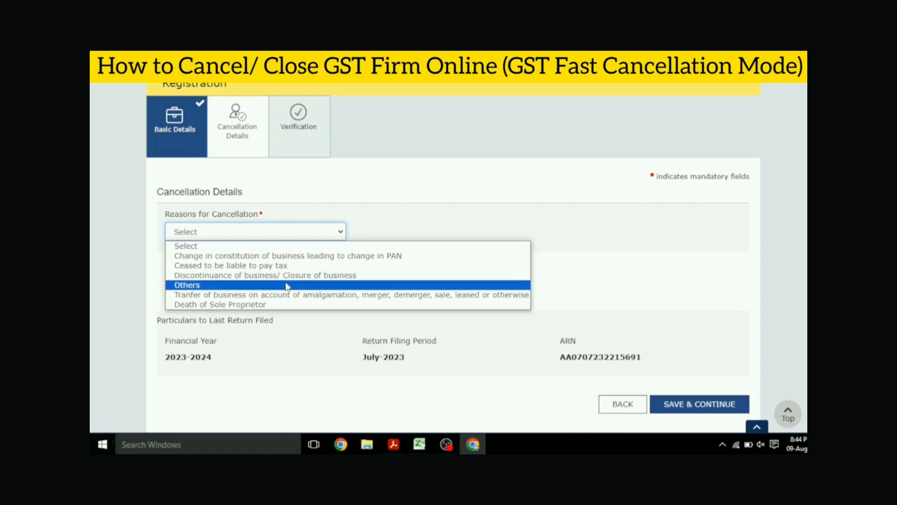
click(286, 284)
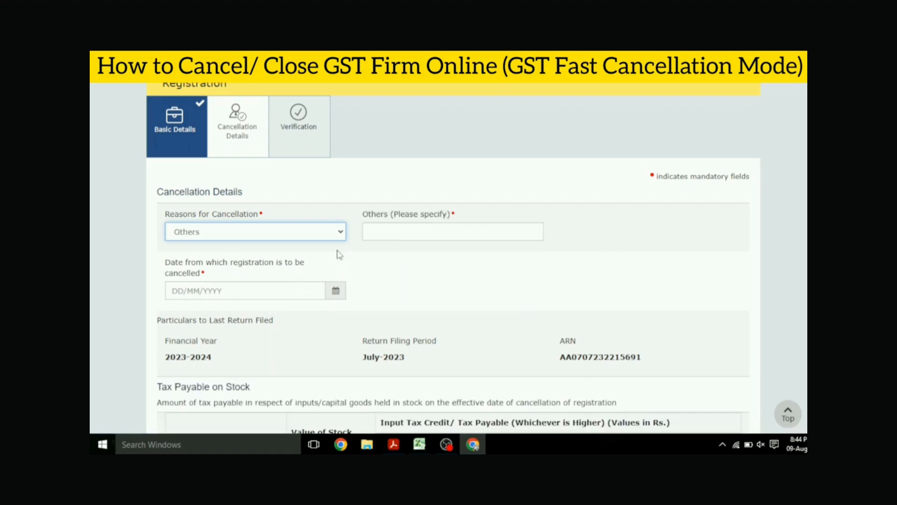
click(395, 236)
- Set the reason for cancellation to Discontinuance of business/ Closure of business and the date of cancellation to 31/07/2023
click(272, 233)
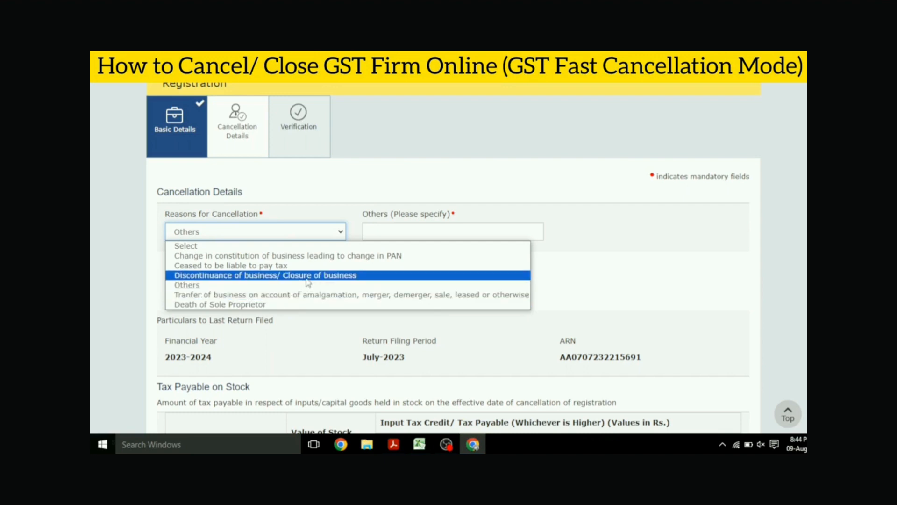
click(331, 276)
scroll(518, 291, down, 1)
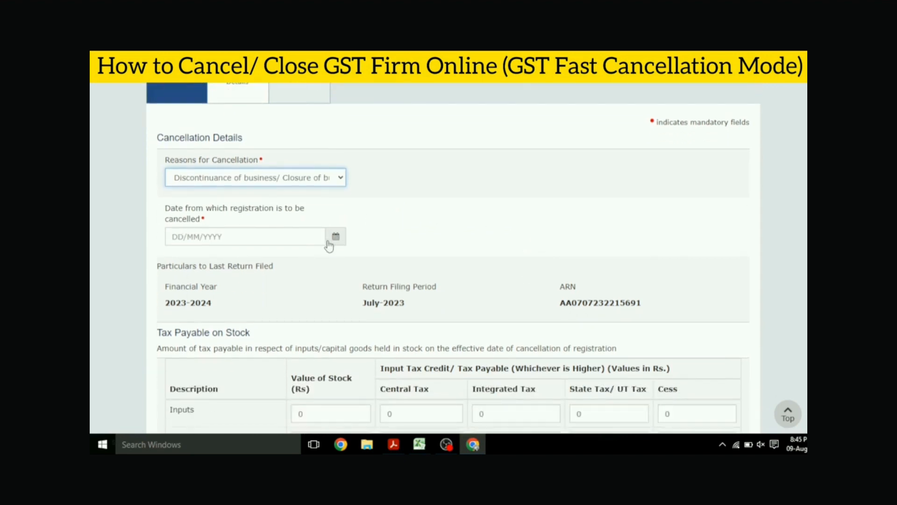
click(336, 238)
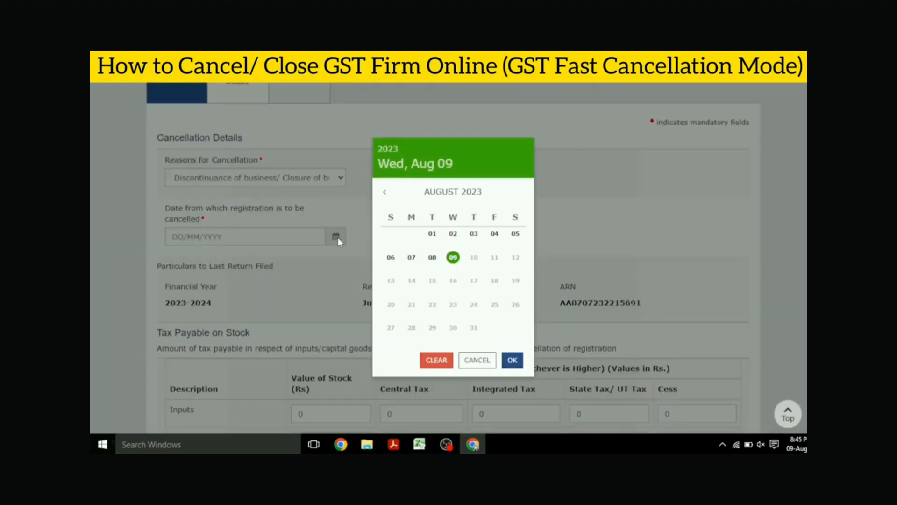
click(386, 193)
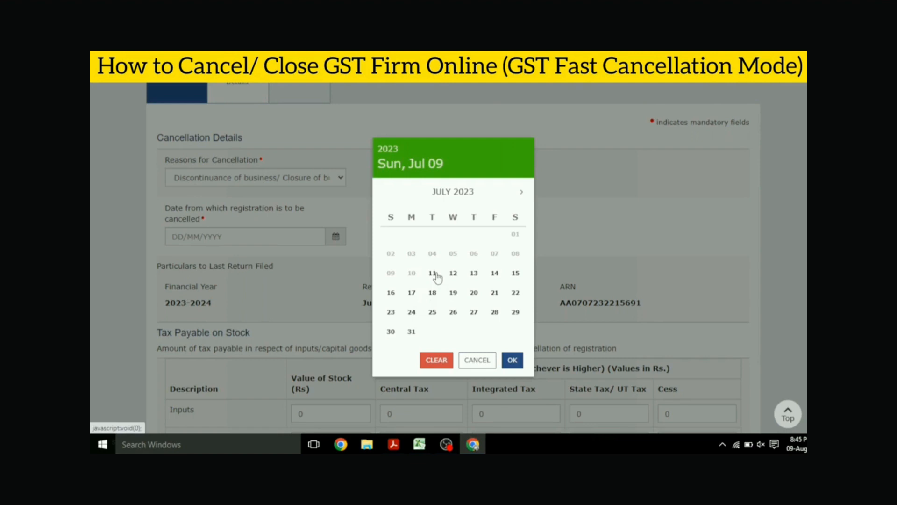
click(411, 332)
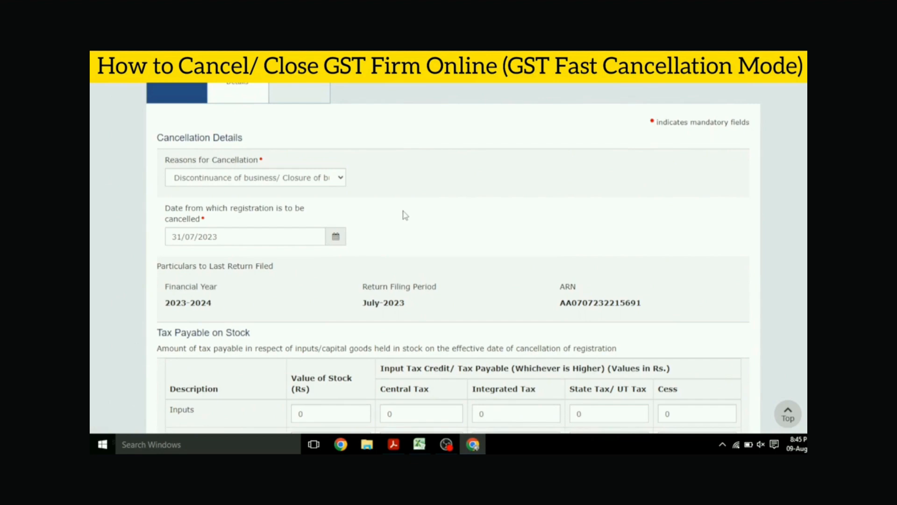
- Review the Tax Payable on Stock, Details of tax paid and SubTotal sections of the cancellation details
scroll(405, 215, down, 5)
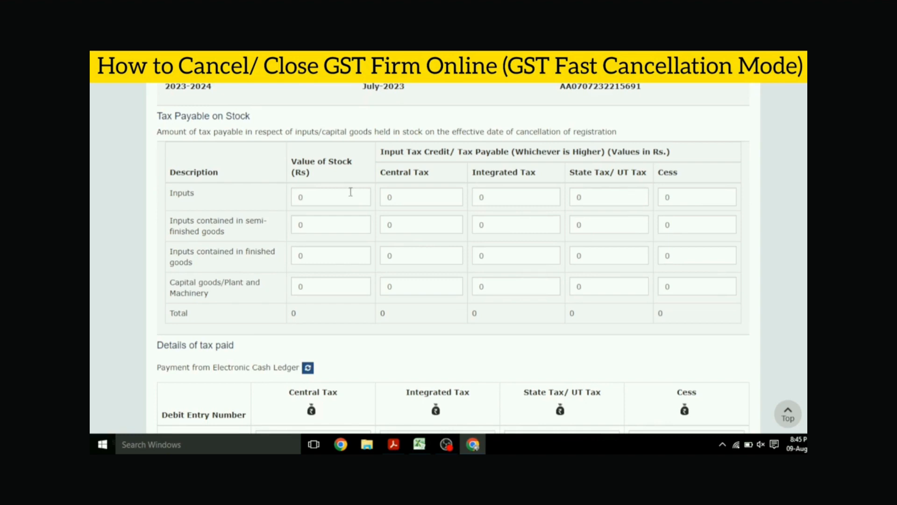
scroll(402, 166, up, 1)
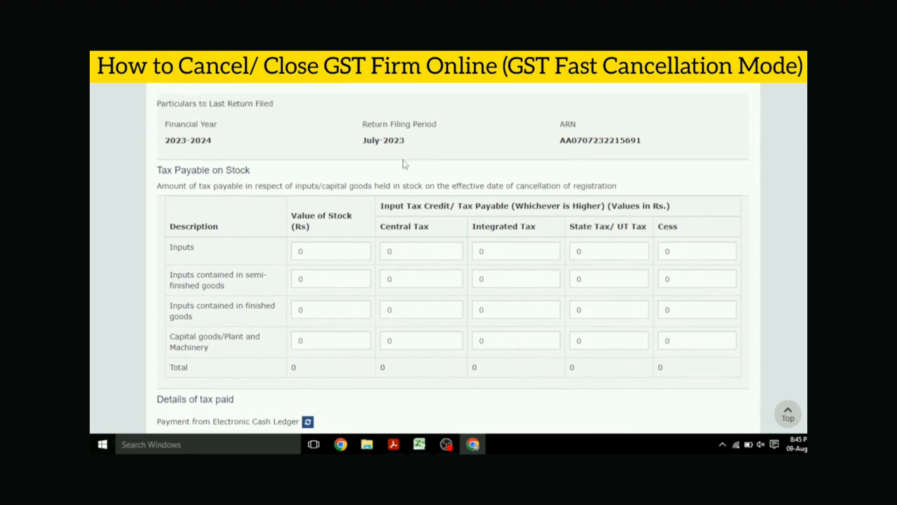
scroll(389, 208, down, 1)
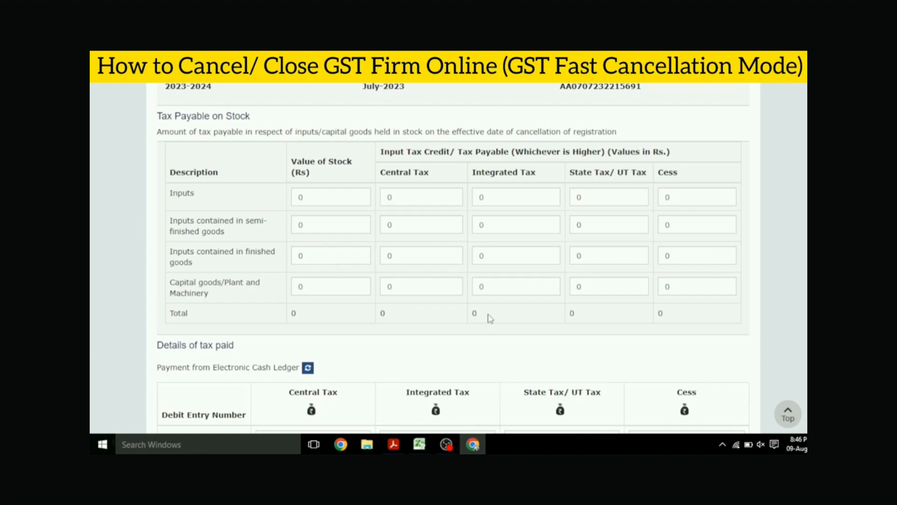
scroll(527, 248, down, 6)
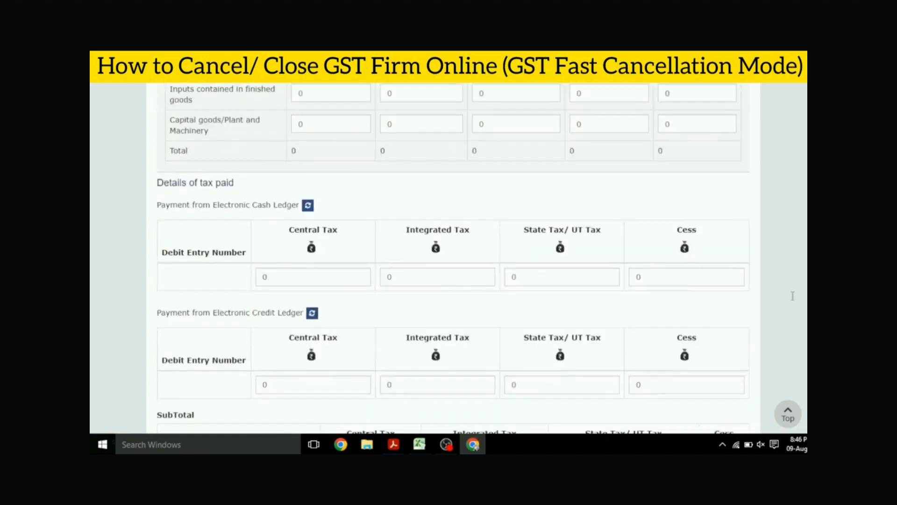
scroll(510, 206, down, 1)
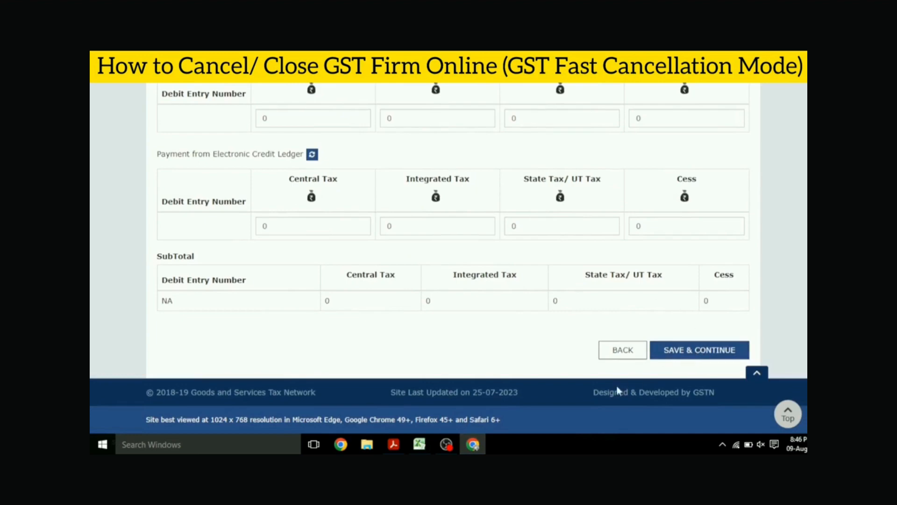
click(447, 444)
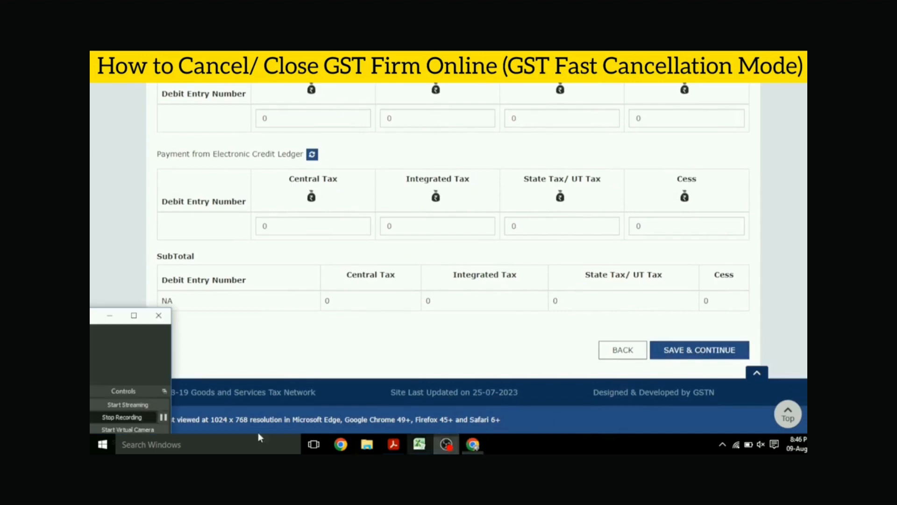
click(163, 417)
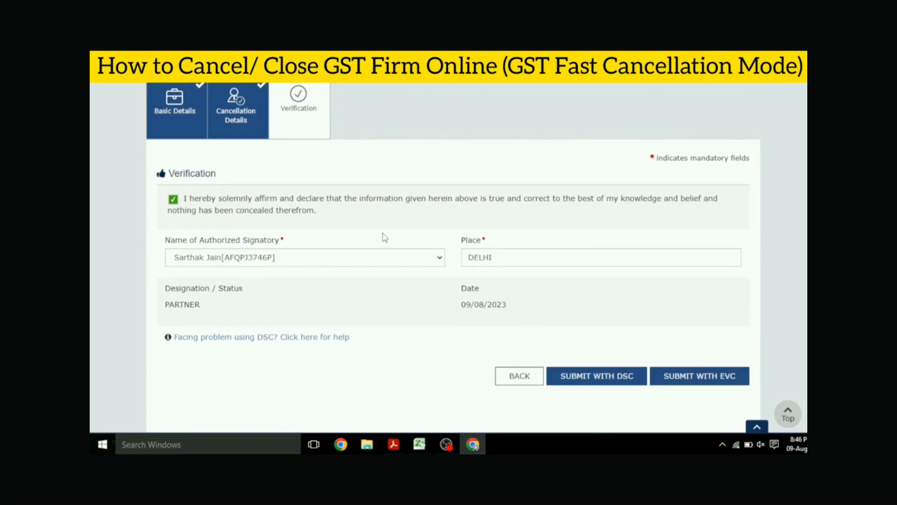
- Submit the verified cancellation application with EVC
scroll(384, 237, down, 1)
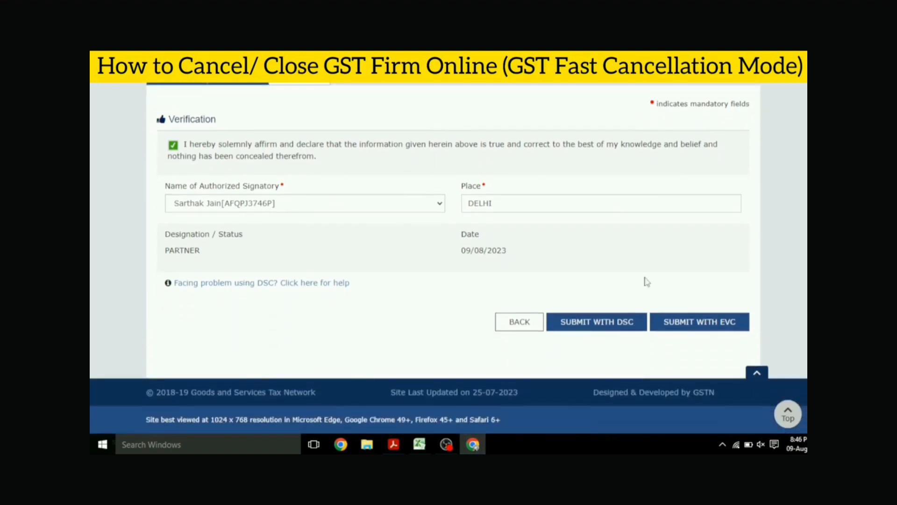
click(713, 327)
click(341, 171)
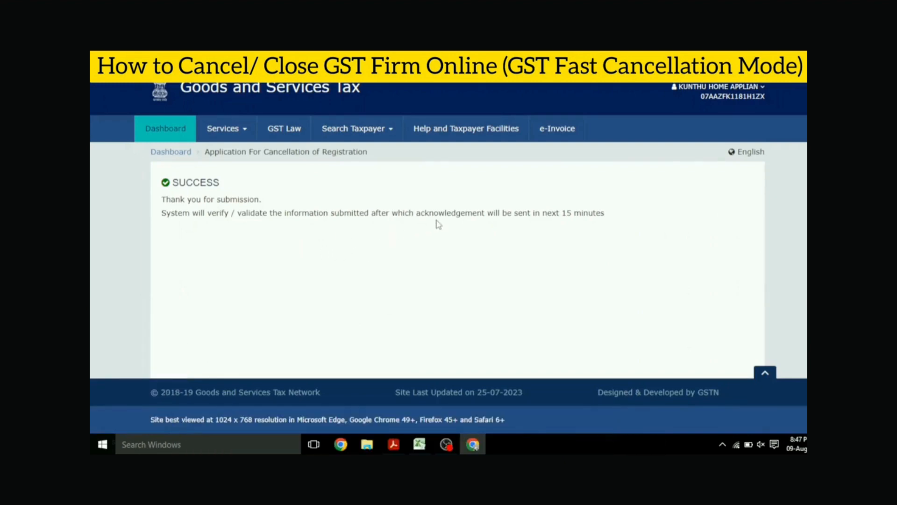
mouse_move(241, 129)
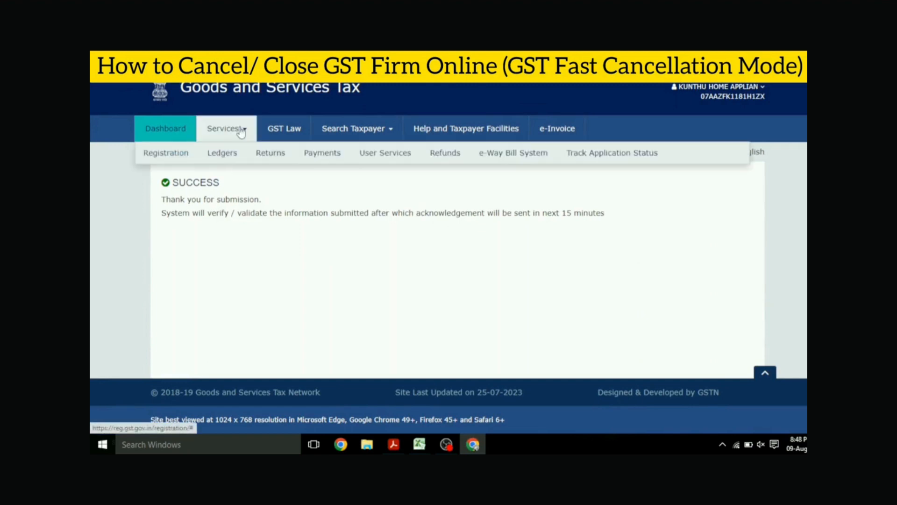
mouse_move(190, 154)
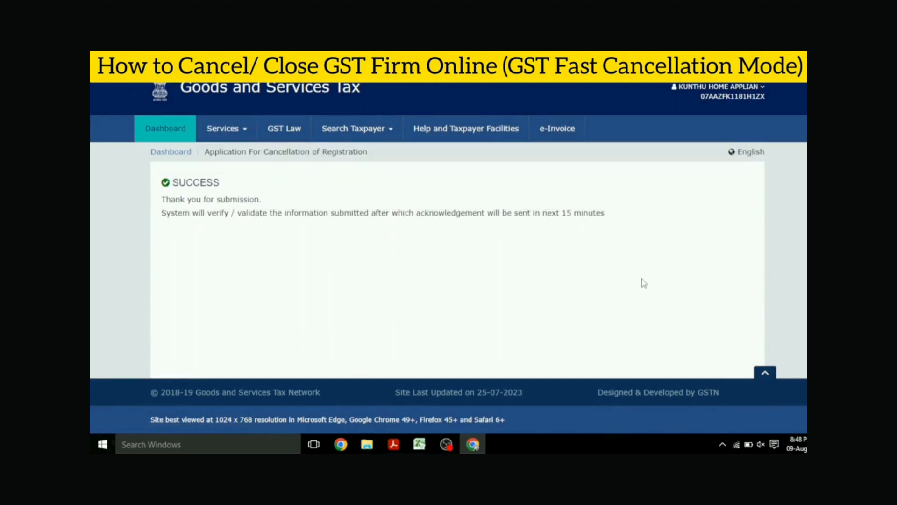
- Open the firm's profile and check the GSTIN / UIN Status and its effective date
click(759, 93)
click(695, 143)
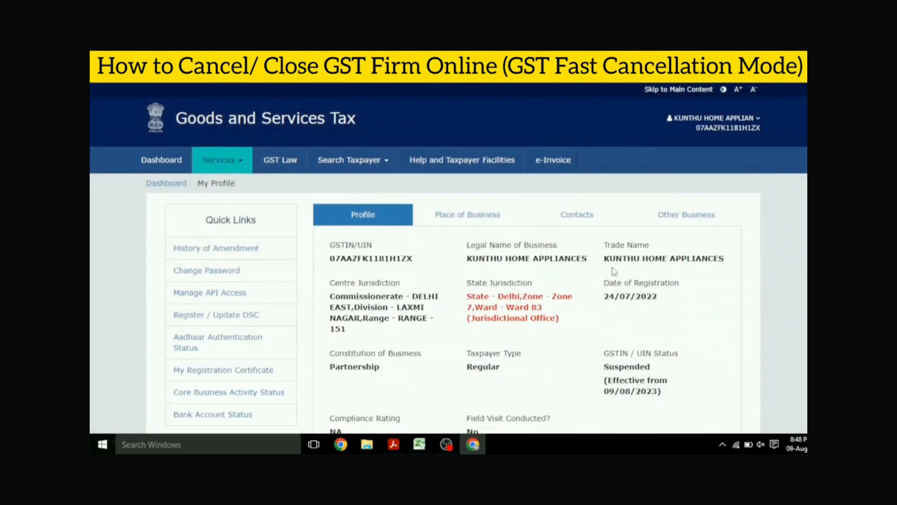
scroll(735, 307, down, 1)
scroll(734, 307, up, 1)
drag(609, 367, 653, 371)
click(653, 371)
drag(609, 392, 724, 395)
click(699, 399)
- Search the Returns Dashboard for financial year 2023-24, Quarter 2 (Jul - Sep), period August, and review the returns offered
click(248, 169)
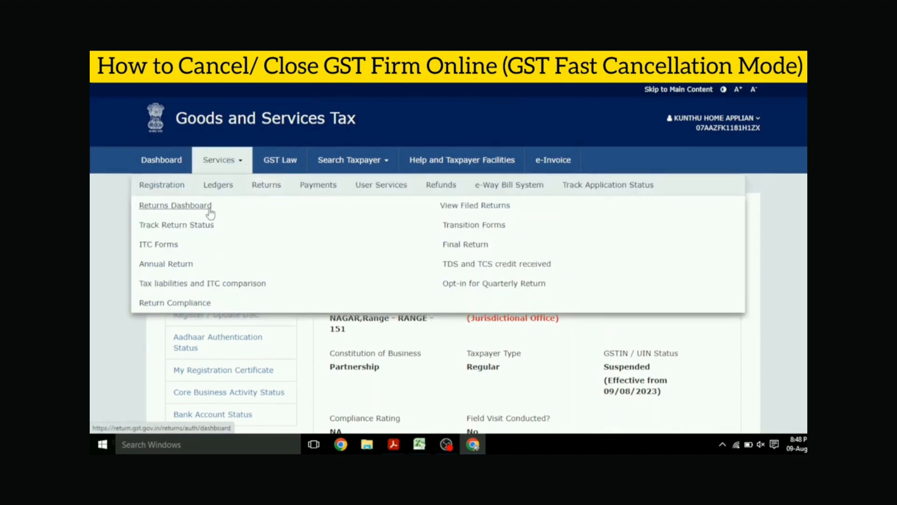
click(208, 209)
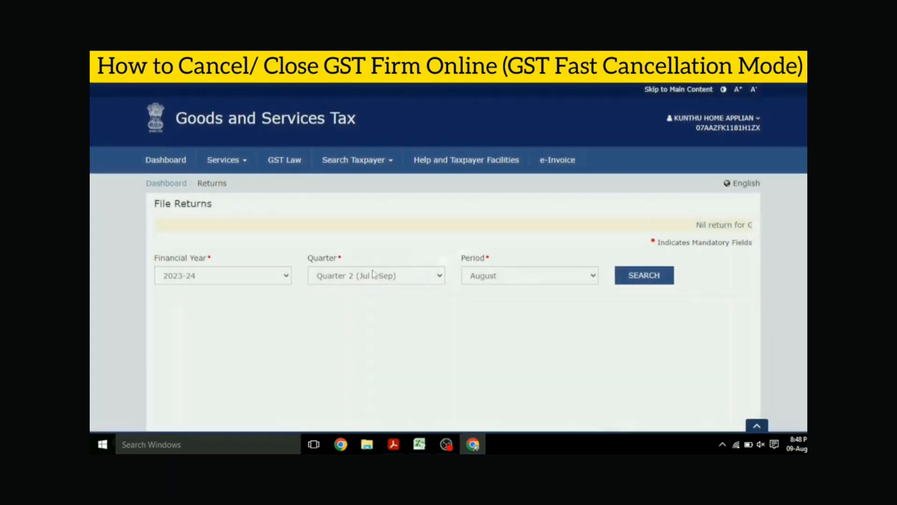
click(511, 277)
click(505, 300)
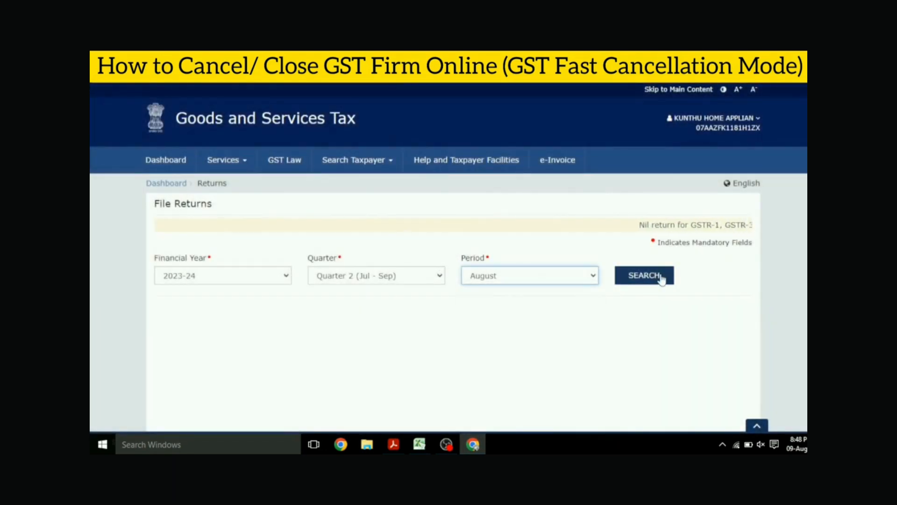
click(659, 275)
scroll(491, 287, down, 3)
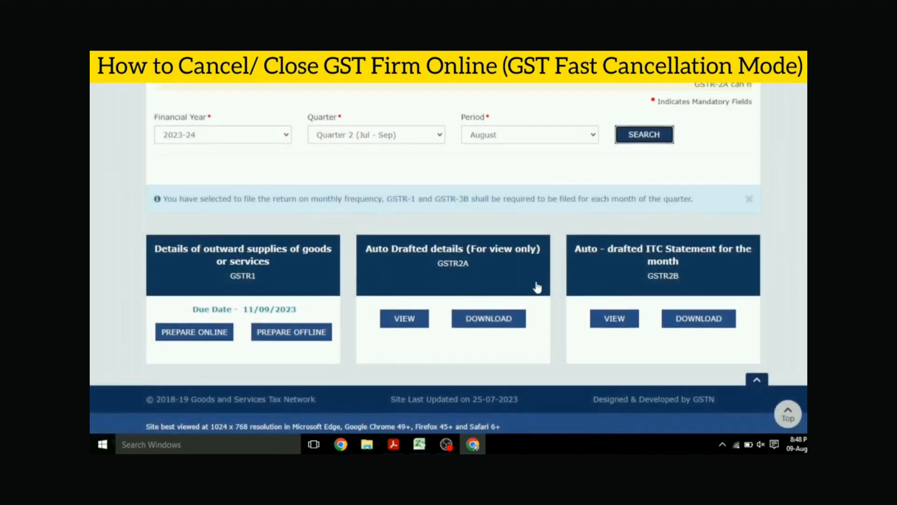
scroll(536, 286, up, 1)
scroll(536, 285, up, 1)
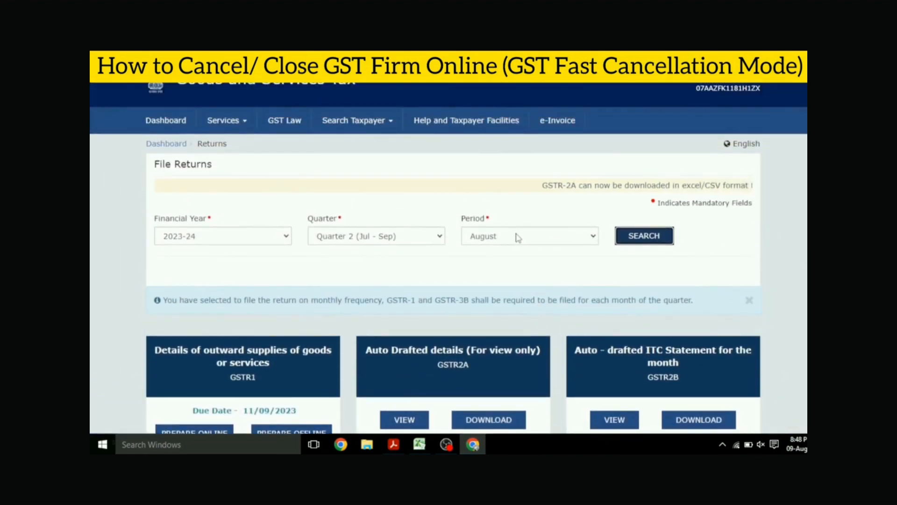
scroll(514, 242, up, 1)
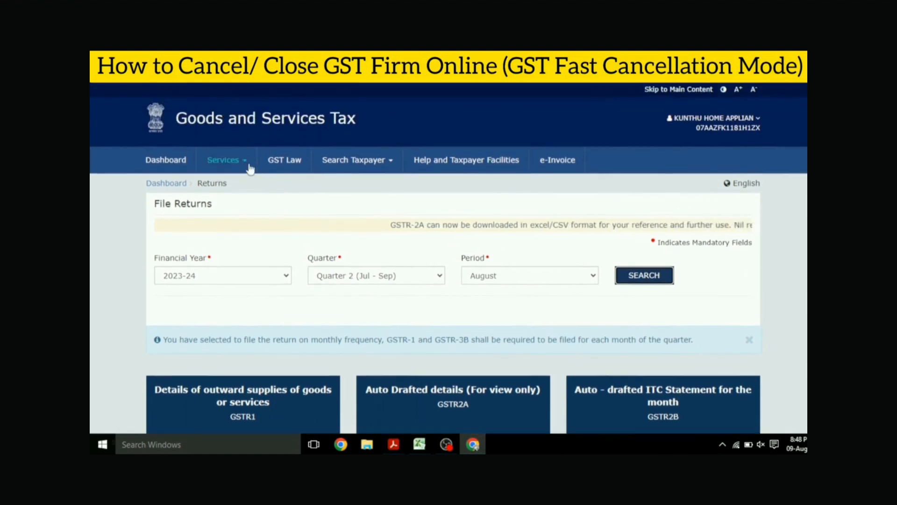
- Go to the View Notices and Orders page in User Services
click(227, 160)
mouse_move(366, 189)
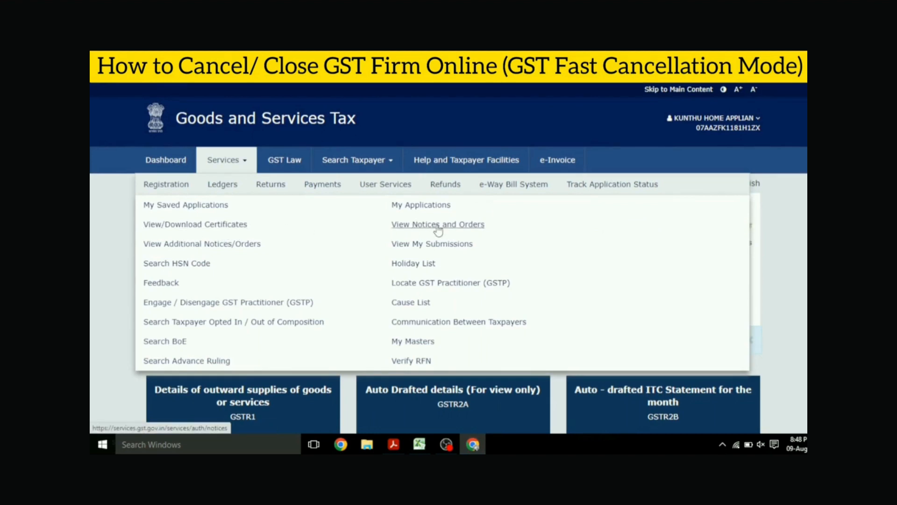
click(438, 226)
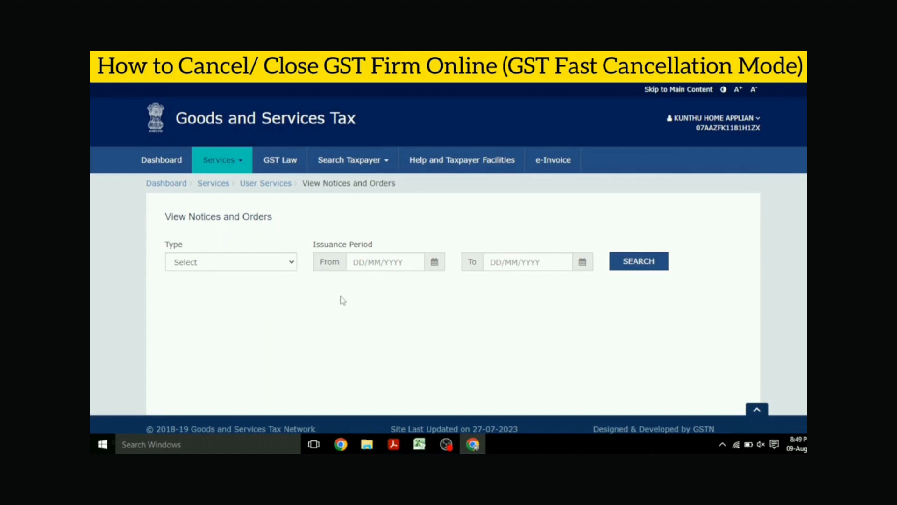
- Go to the Final Return page and open the GSTR 10 return for online preparation
click(239, 164)
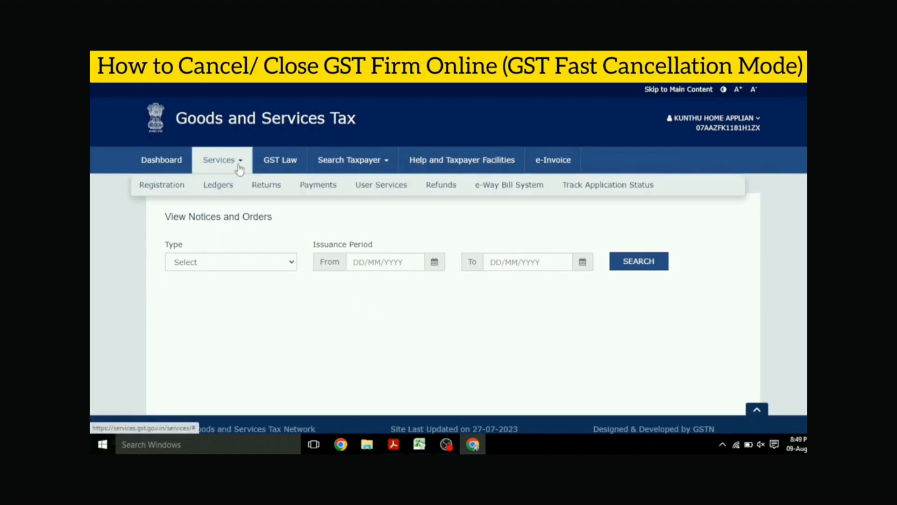
mouse_move(266, 191)
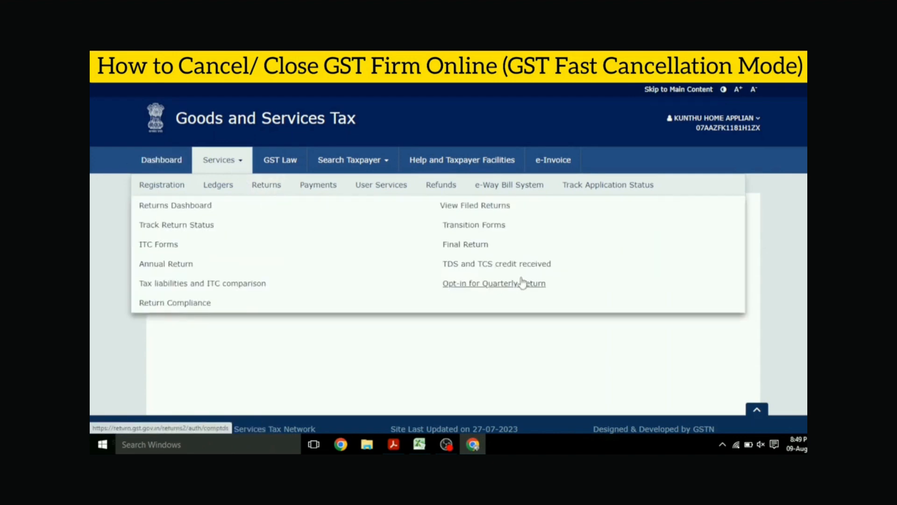
click(469, 248)
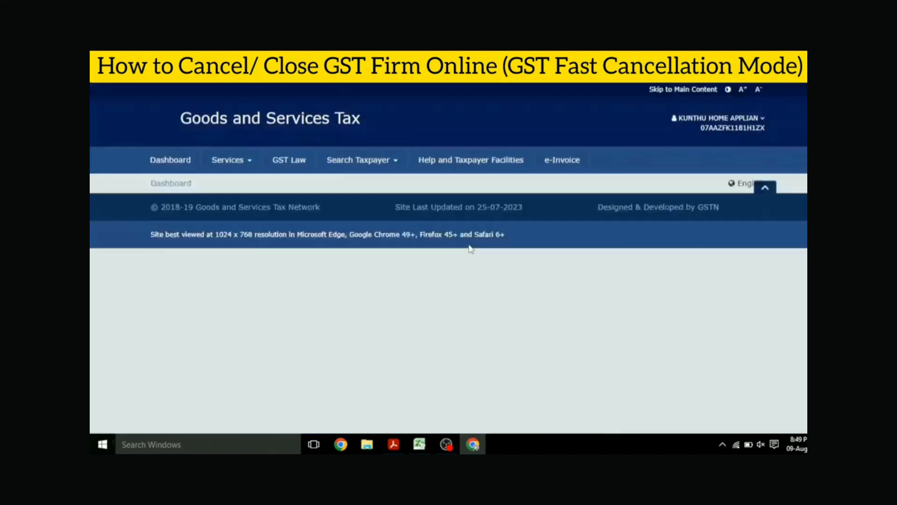
scroll(512, 206, down, 2)
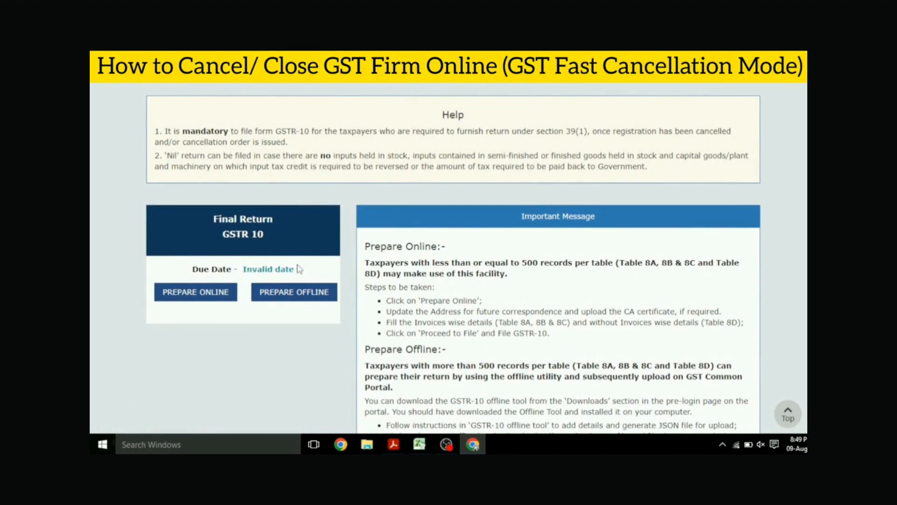
click(206, 293)
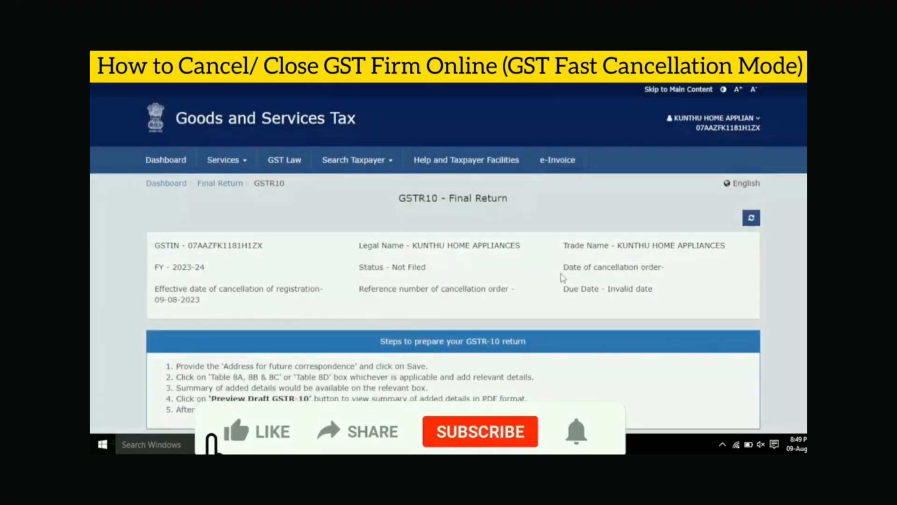
- Examine the GSTR-10 form's preparation steps, address, CA certificate and goods details sections, and its filing instructions
scroll(360, 322, down, 3)
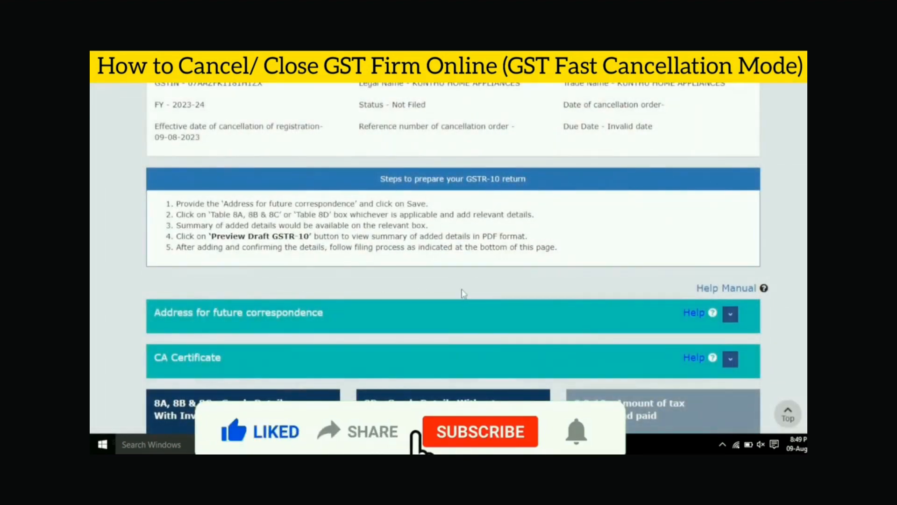
scroll(463, 293, down, 2)
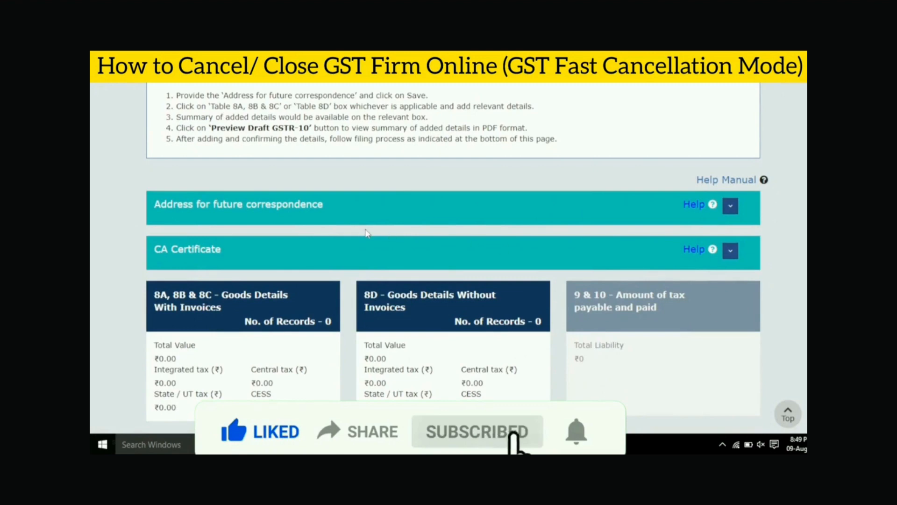
scroll(371, 340, down, 1)
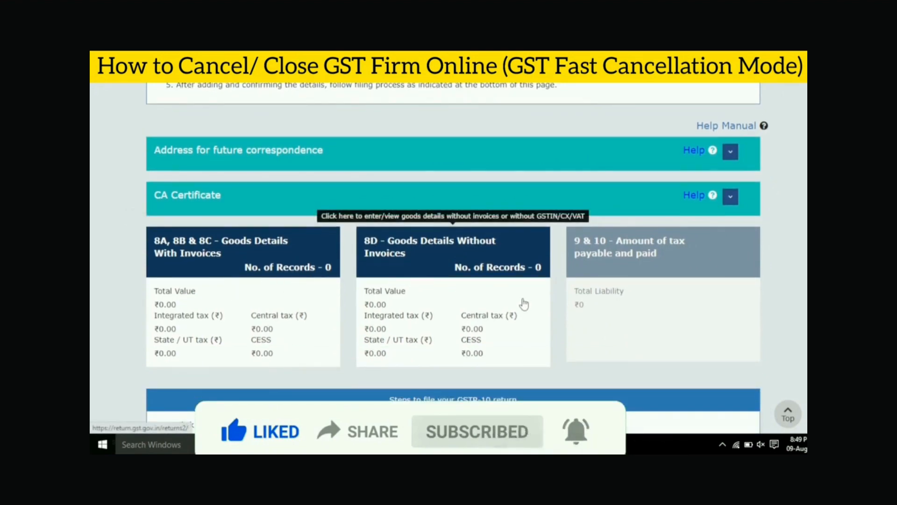
scroll(523, 305, down, 1)
scroll(661, 261, down, 2)
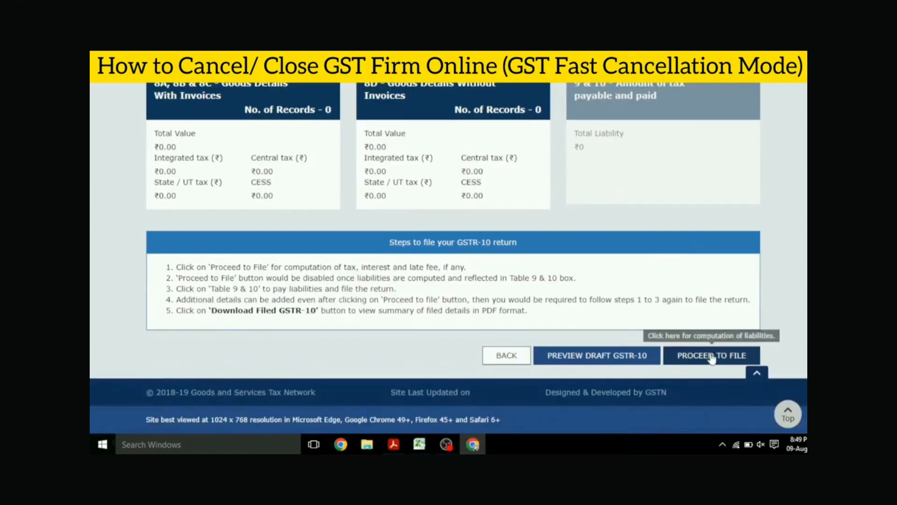
scroll(512, 248, up, 5)
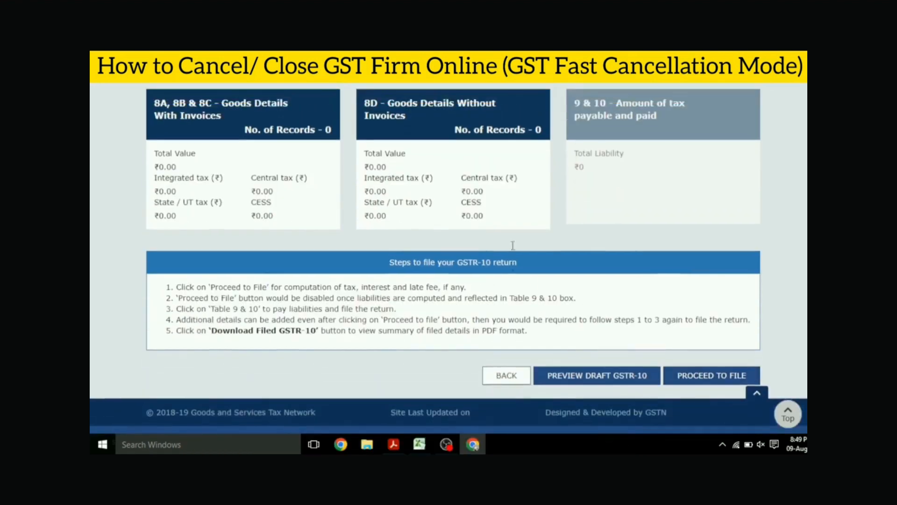
scroll(513, 251, up, 4)
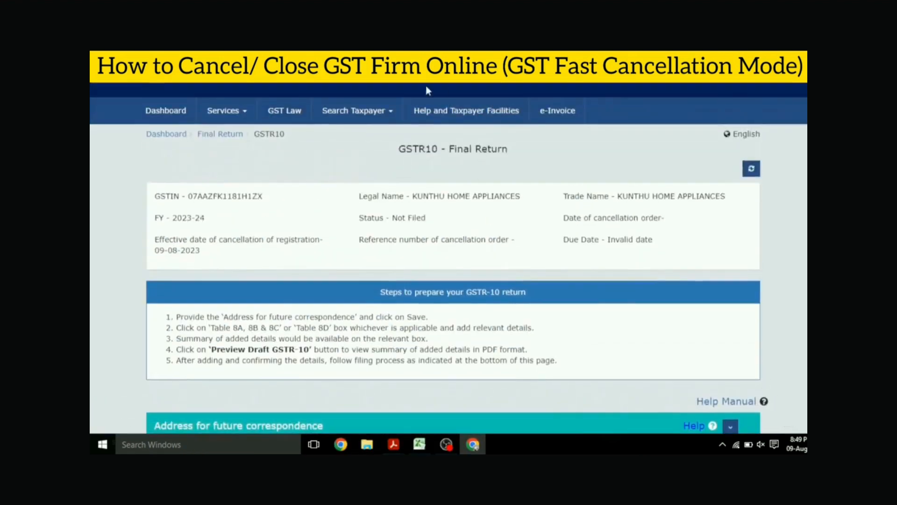